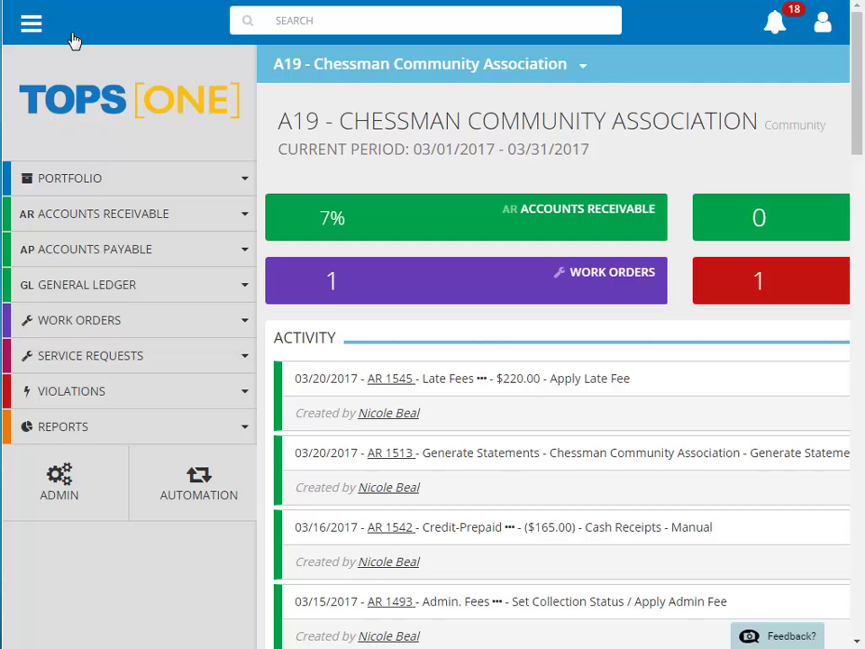
- Expand the Accounts Payable section in the sidebar to reach AP Enter Bills
left_click(119, 253)
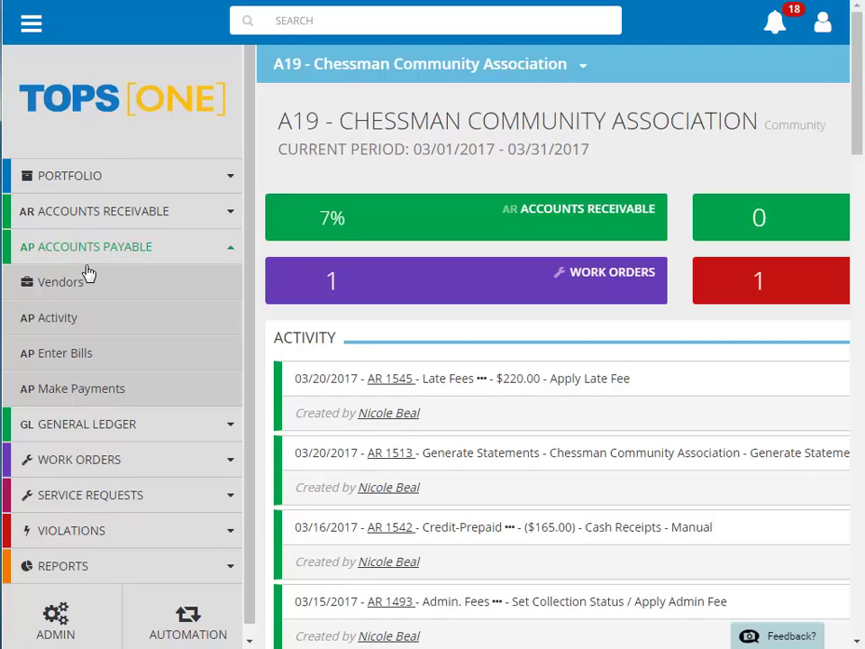
left_click(68, 352)
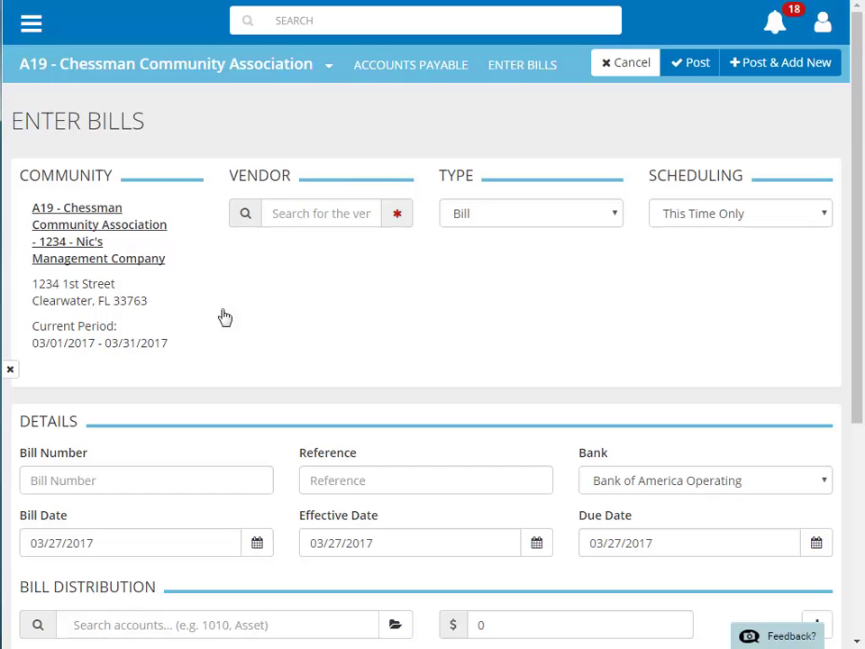
left_click(329, 68)
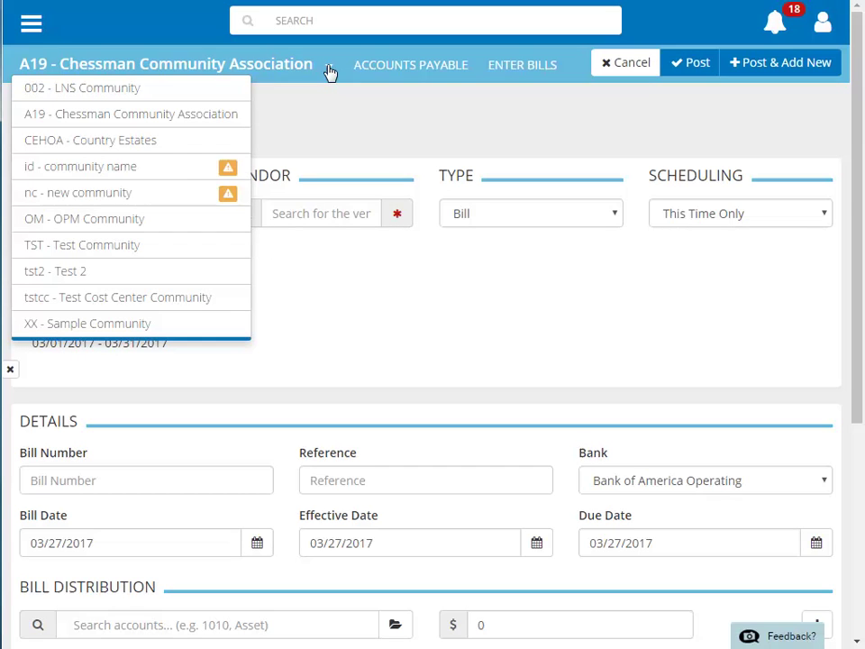
left_click(329, 68)
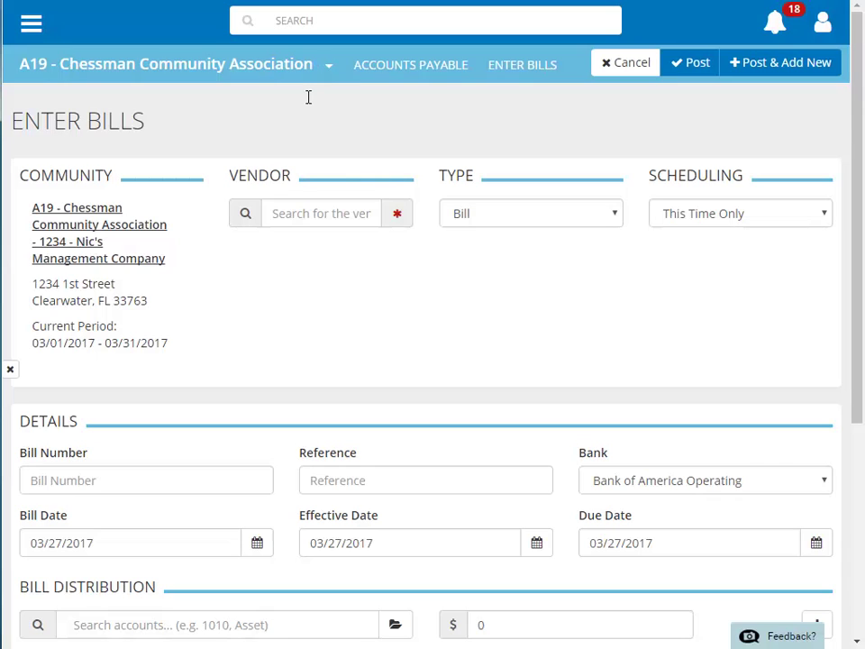
- Choose vendor ABC - ABC MAINTENANCE via an 'abc' search, keeping type Bill, and check scheduling
left_click(299, 218)
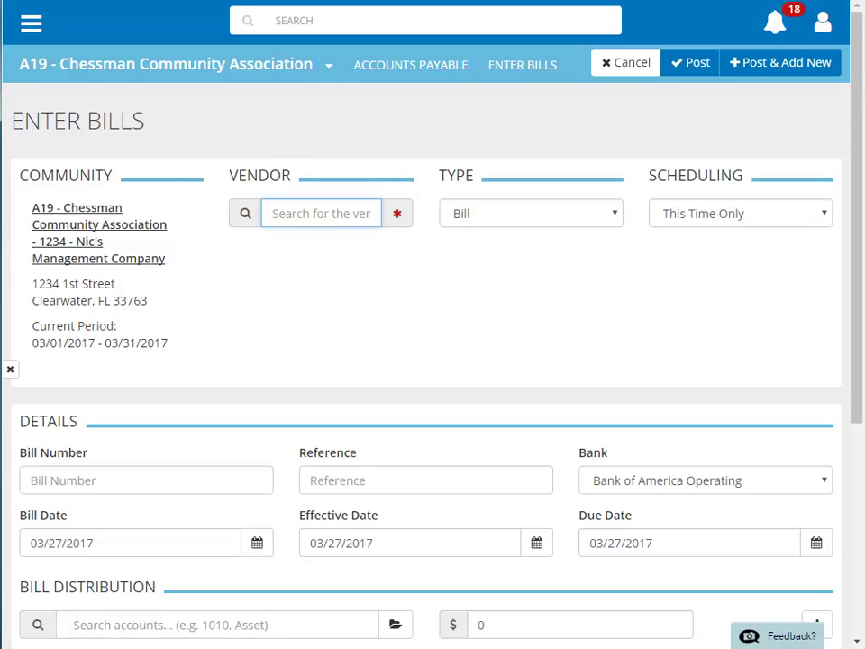
type("abc")
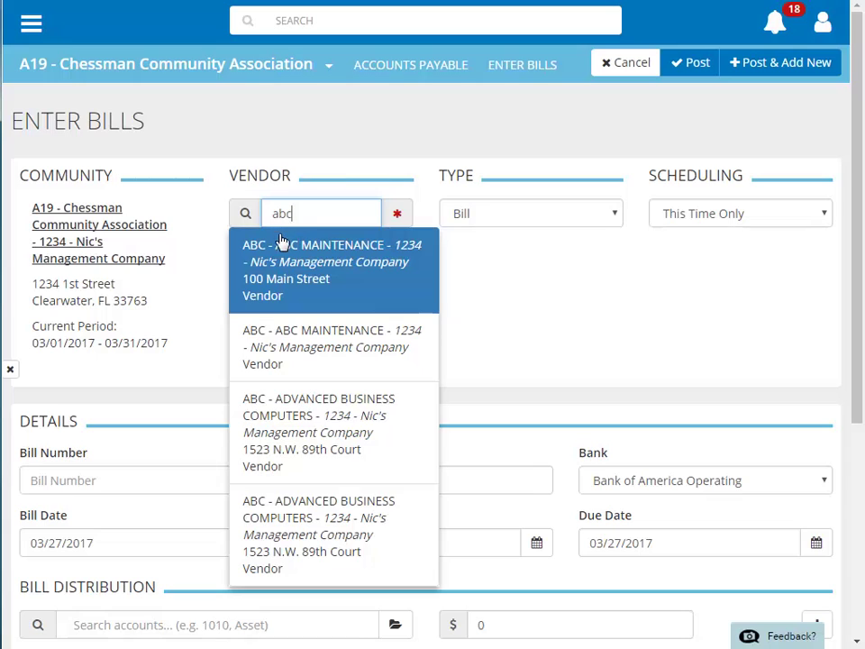
left_click(278, 273)
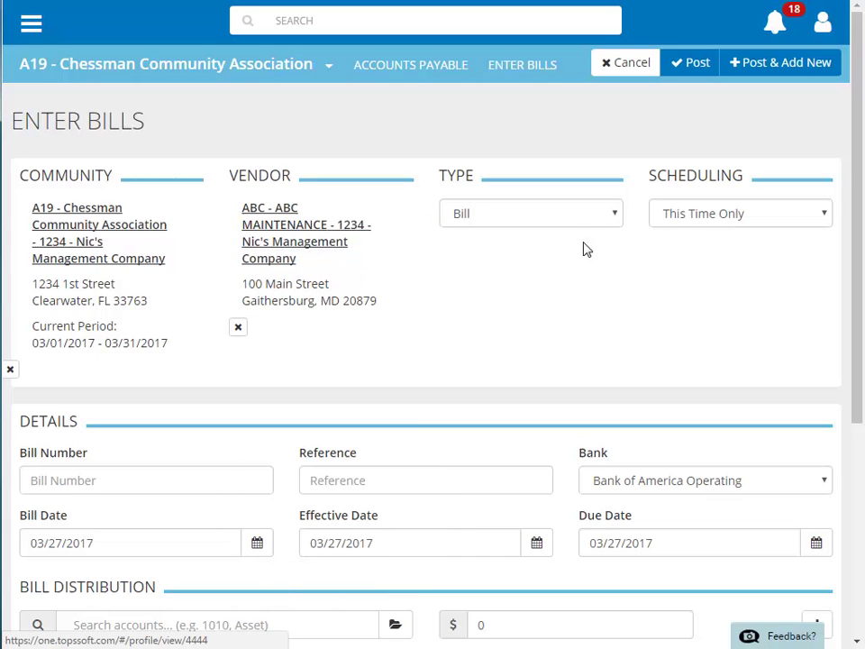
left_click(616, 221)
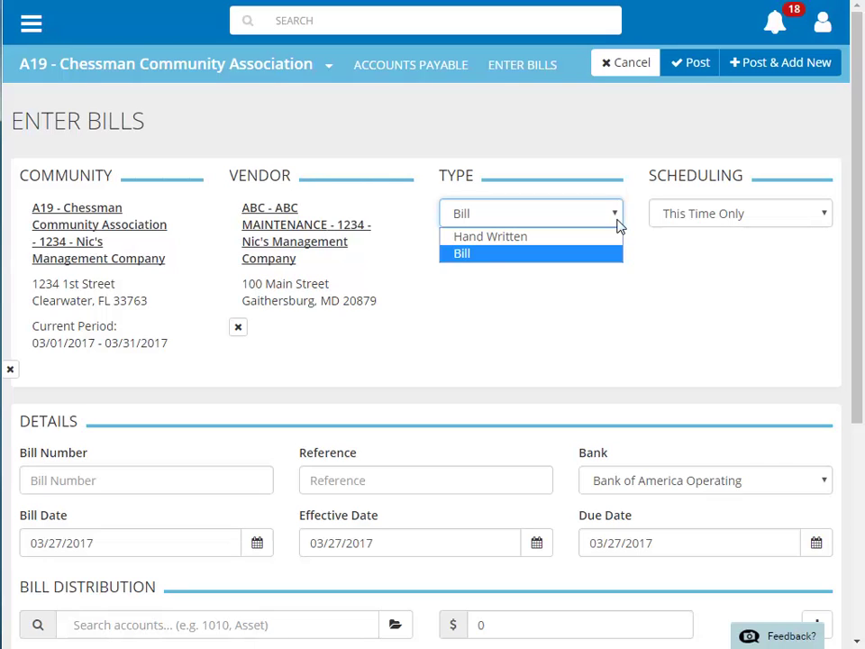
left_click(617, 220)
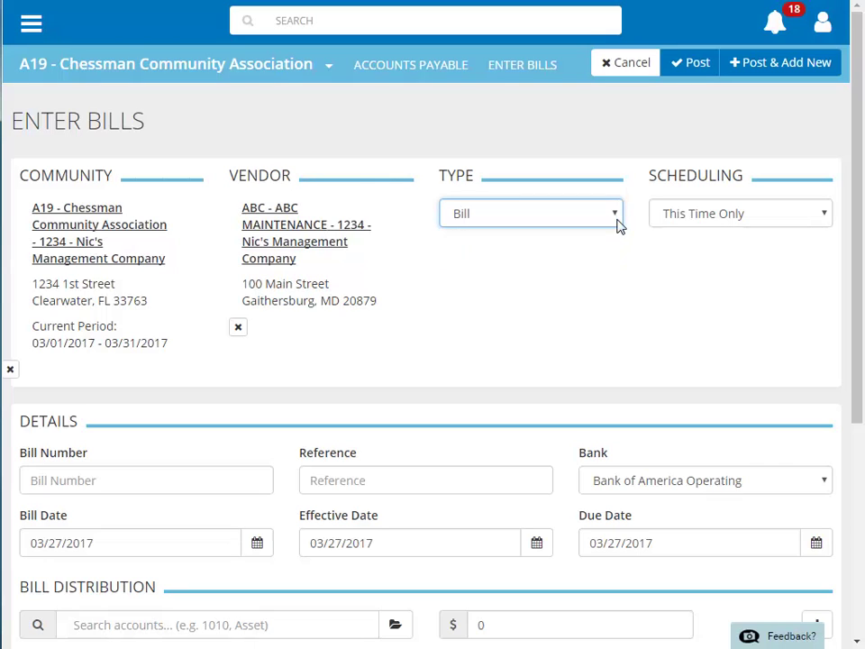
left_click(823, 217)
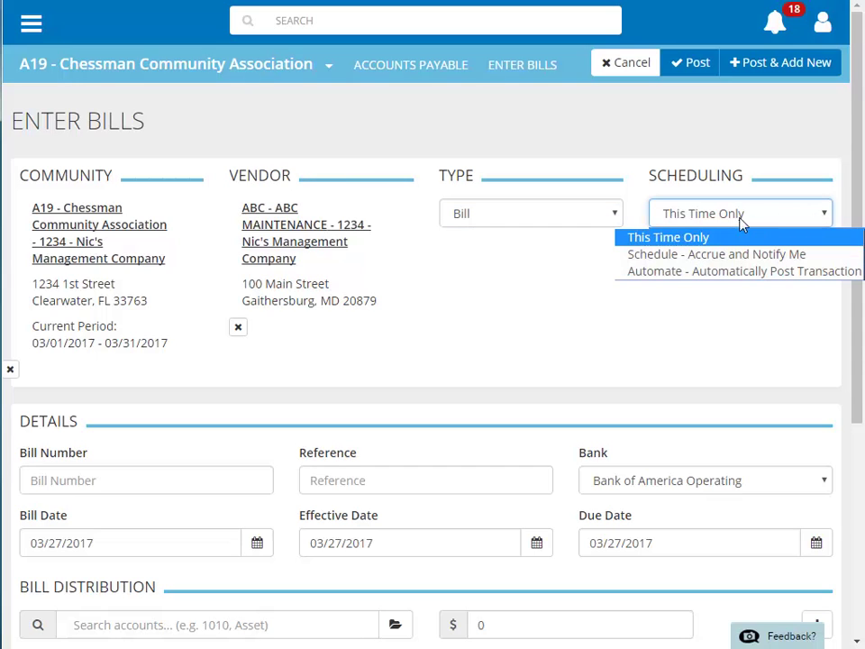
- Keep This Time Only scheduling and enter bill number 4587965
left_click(691, 236)
scroll(779, 289, "down", 2)
scroll(778, 287, "down", 1)
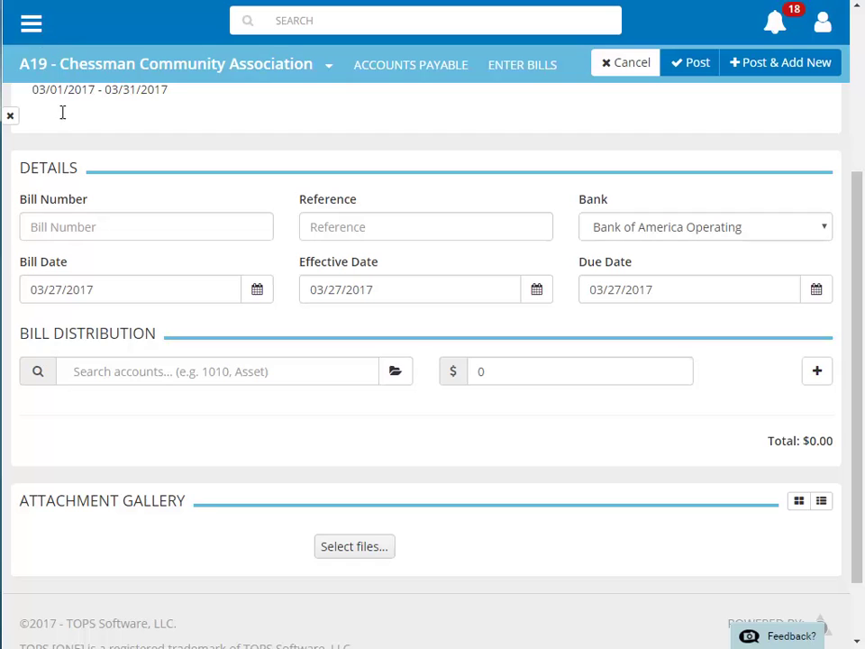
left_click(68, 226)
type("4587965")
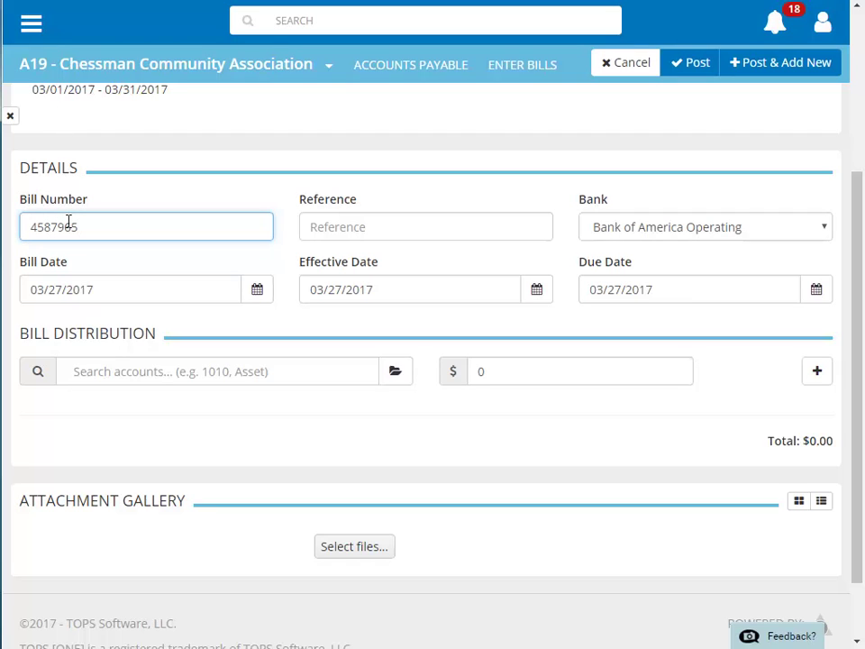
- Enter reference 'General Clubhouse Repairs' and keep Bank of America Operating as the bank
left_click(367, 230)
type("General Clubh")
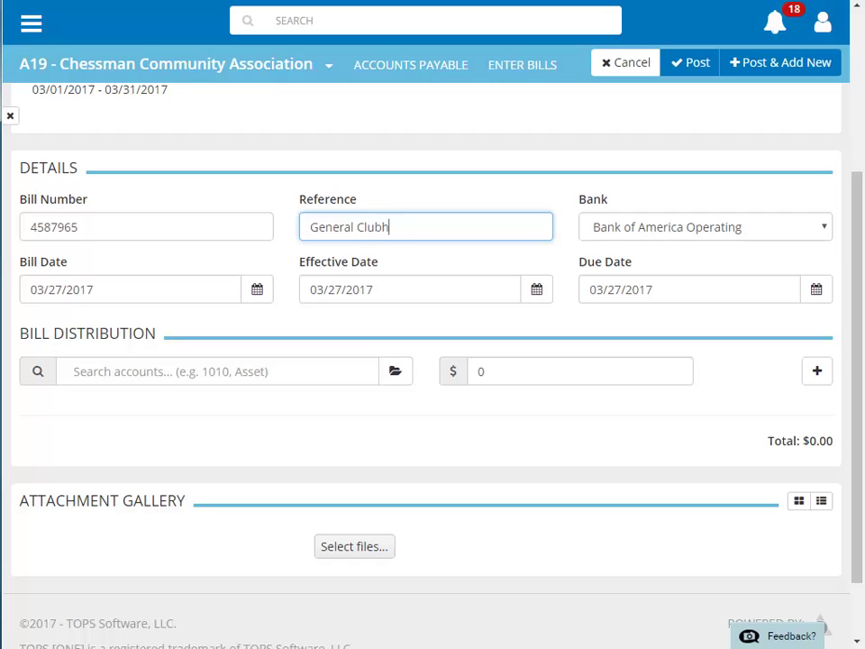
type("ouse Repairs")
left_click(825, 228)
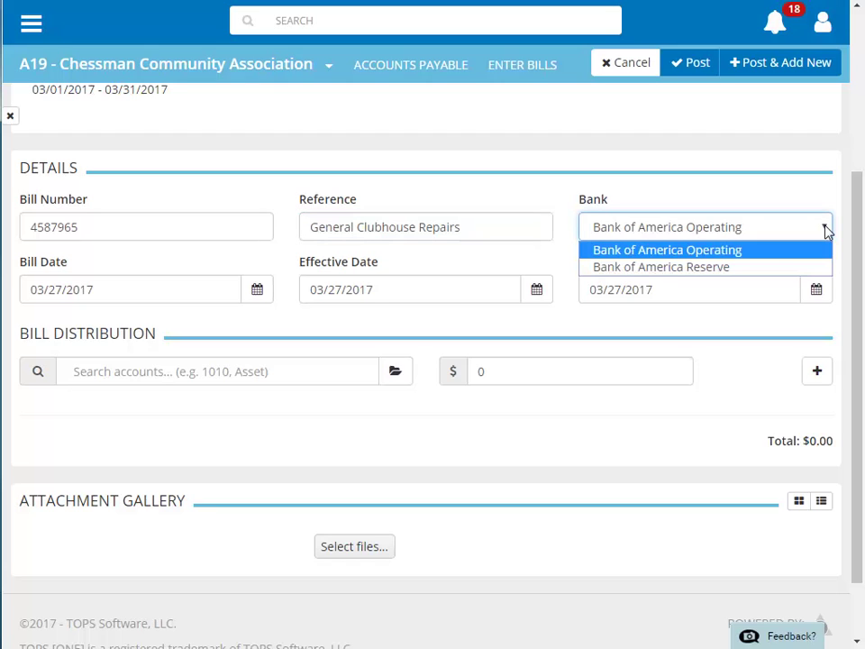
left_click(826, 231)
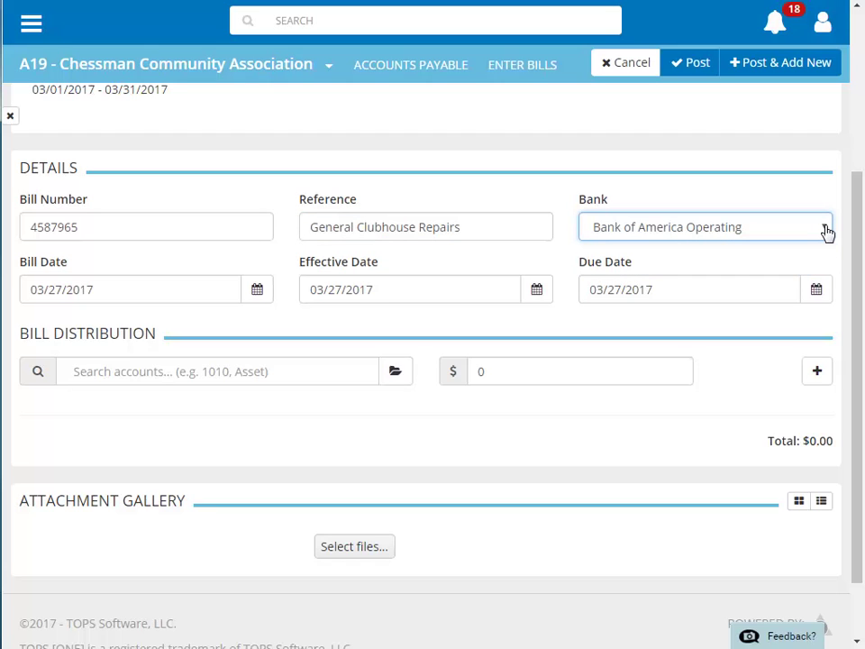
- Pick March 15, 2017 as the bill date and April 1, 2017 as the due date
key("Tab")
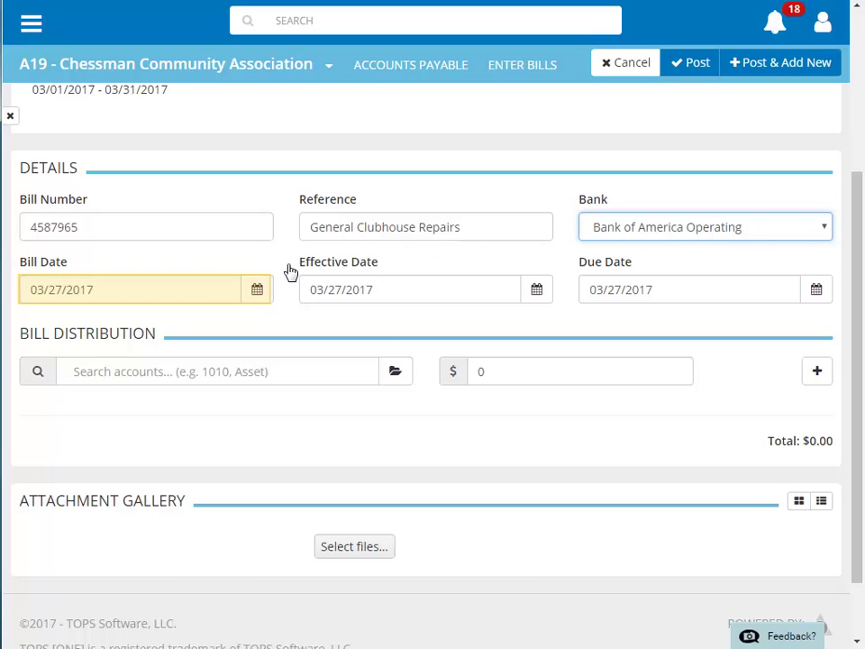
left_click(257, 294)
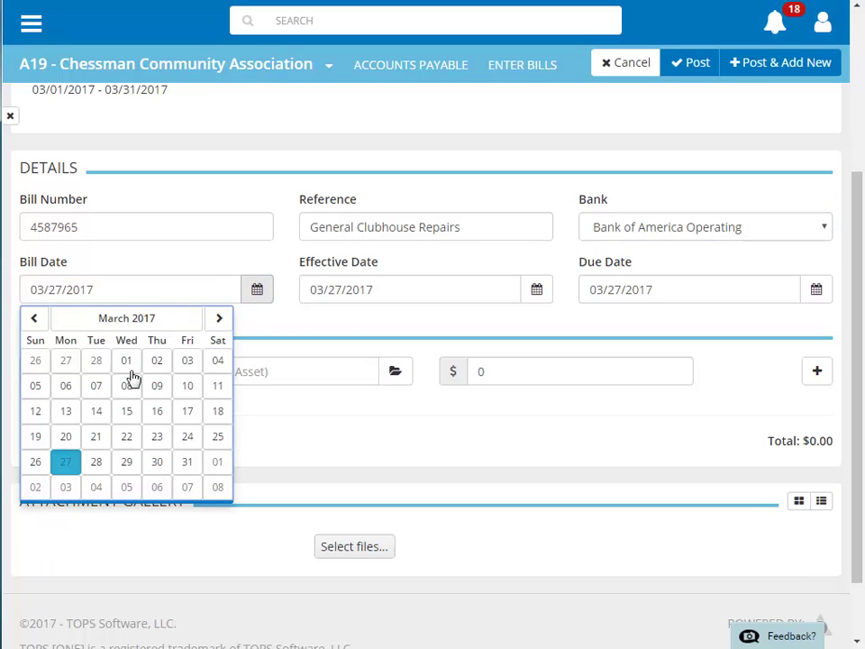
left_click(127, 411)
key("Tab")
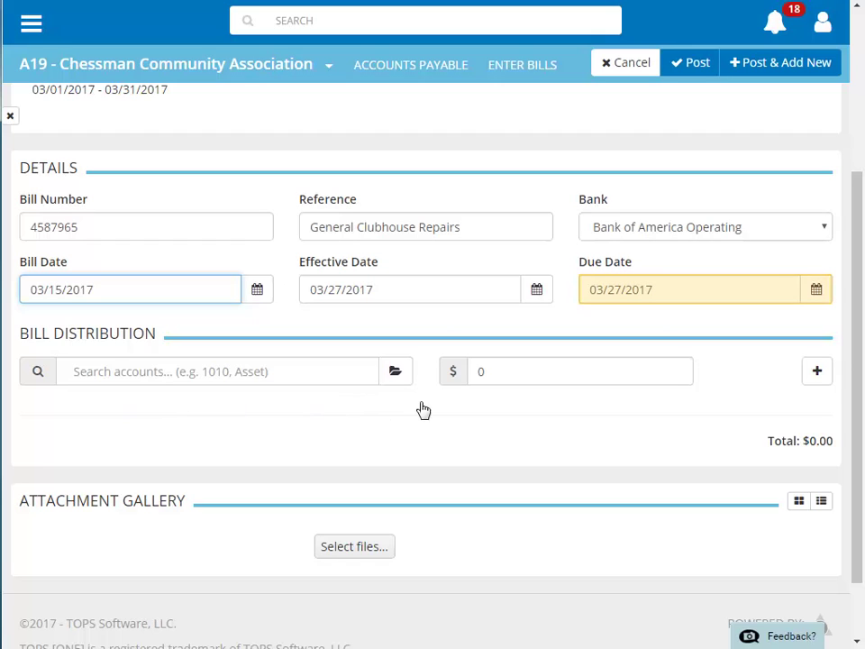
left_click(816, 291)
left_click(776, 461)
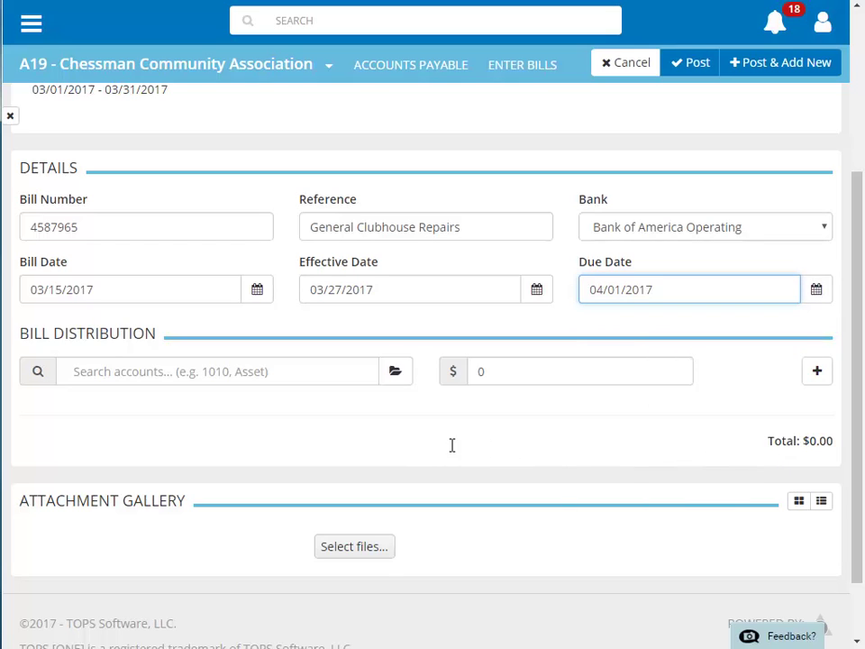
- Charge 200 to account 09110 - Gen. Maint. & Repair on the first line
left_click(269, 365)
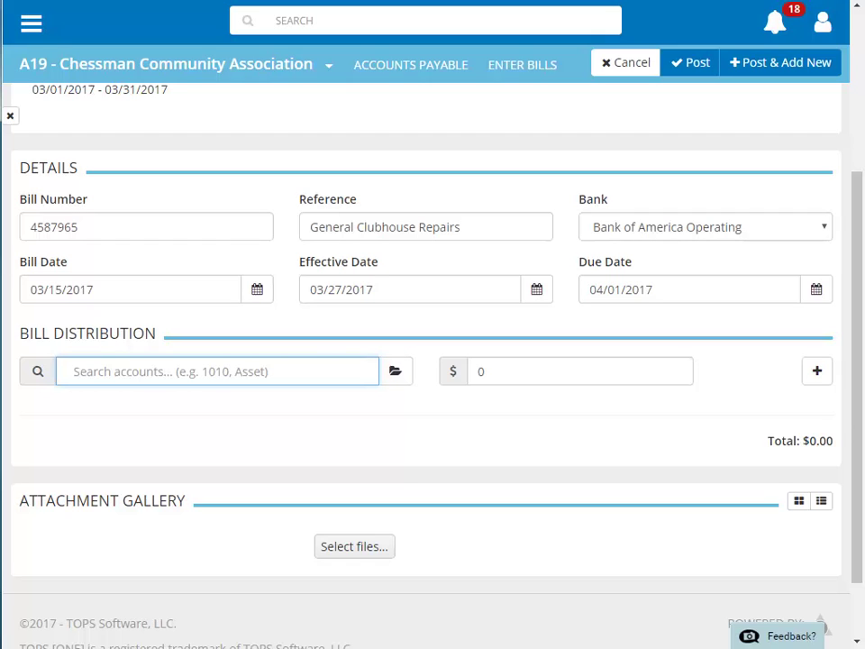
type("gen")
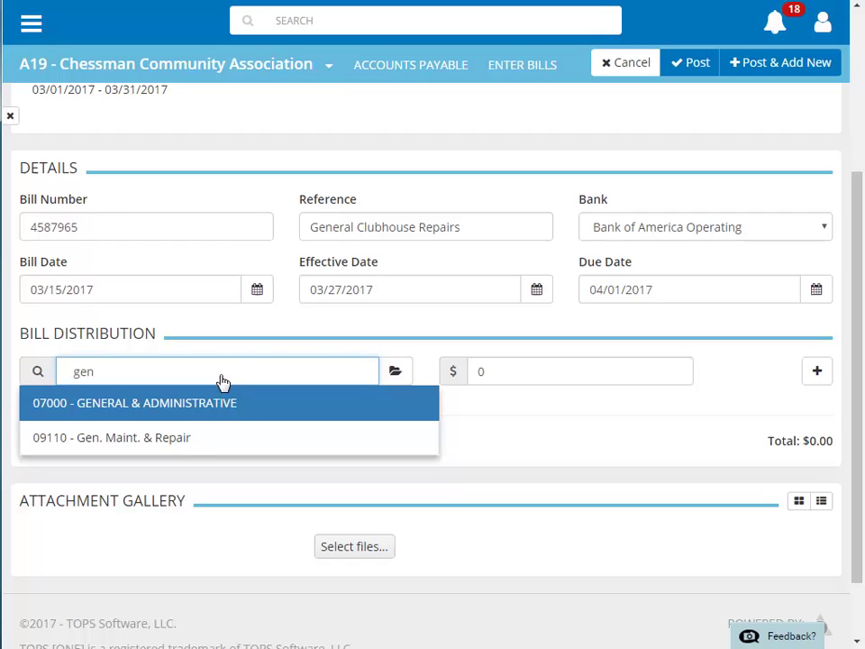
left_click(188, 446)
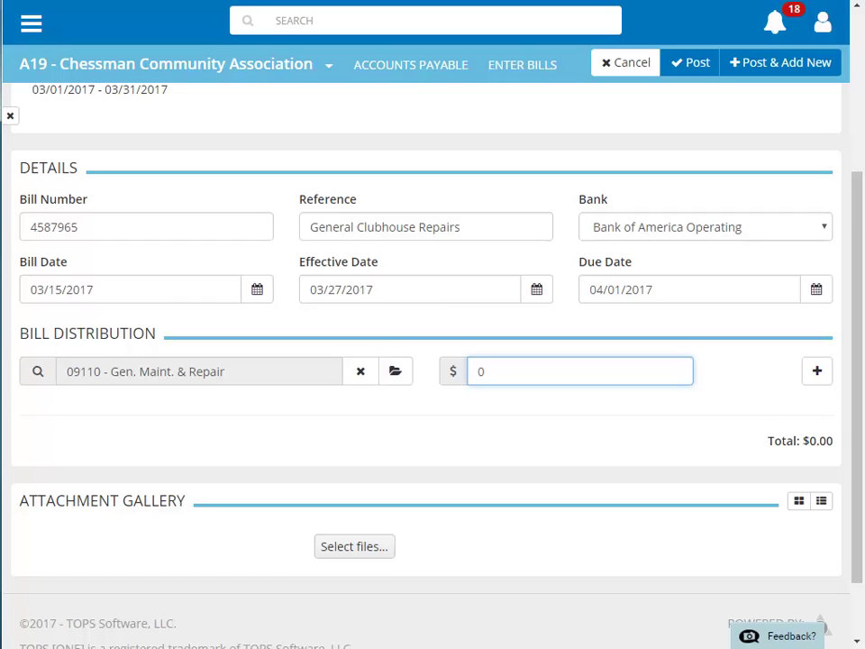
key("BackSpace")
type("200")
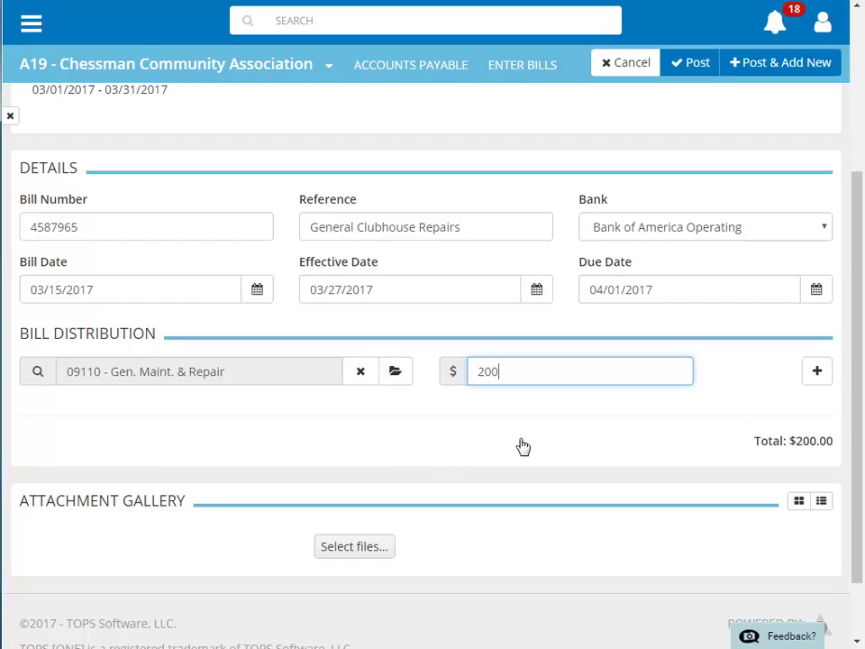
- Add a second line charging 50 to 09250 - Maintenance Supplies
left_click(813, 373)
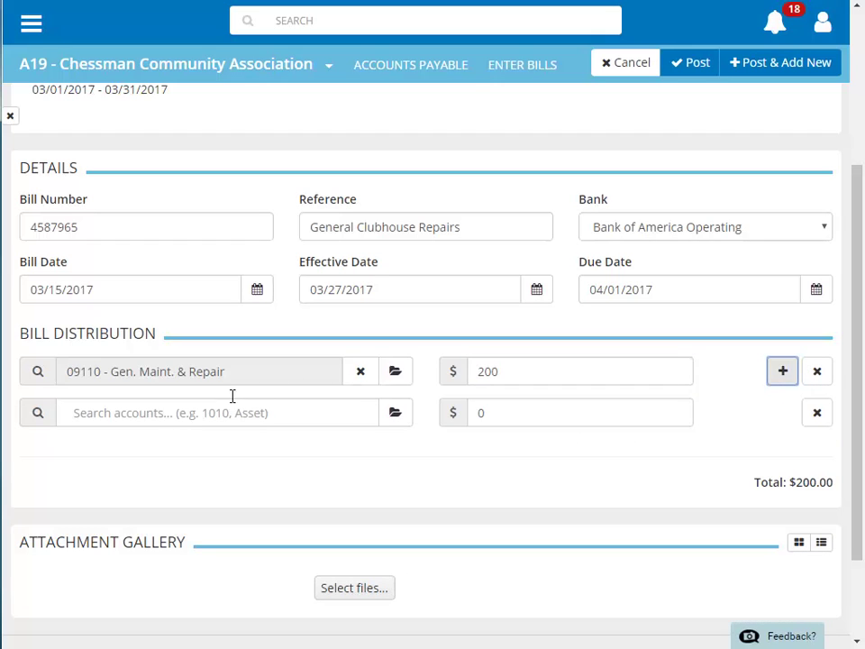
left_click(166, 419)
type("supplies")
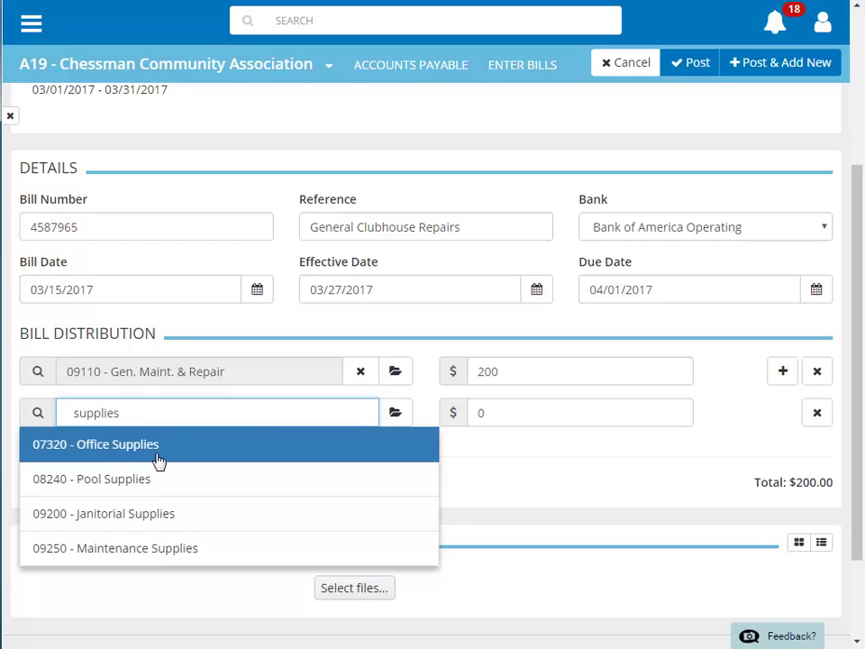
left_click(159, 556)
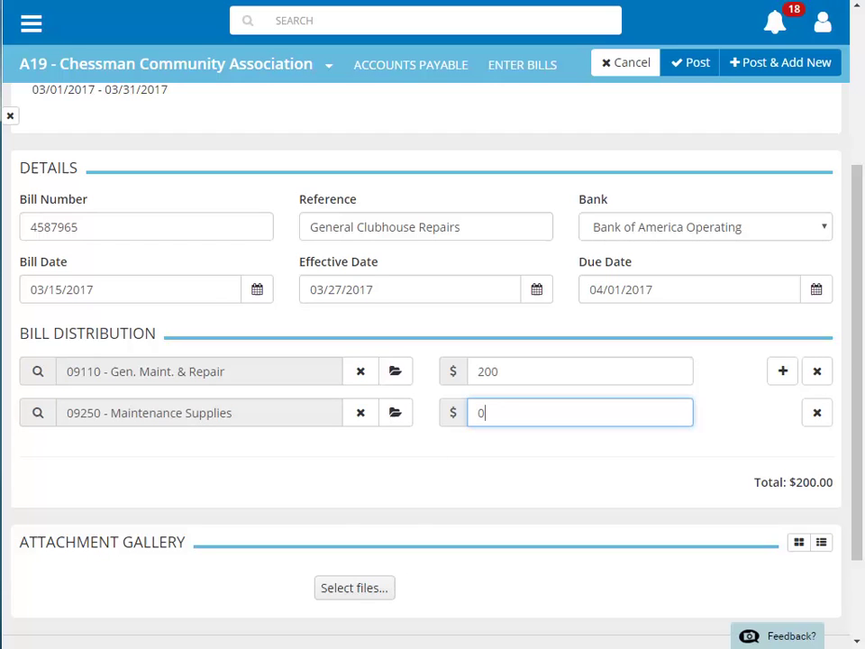
type("50")
- Upload ABC Maintenance.pdf as the bill's attachment
left_click(349, 591)
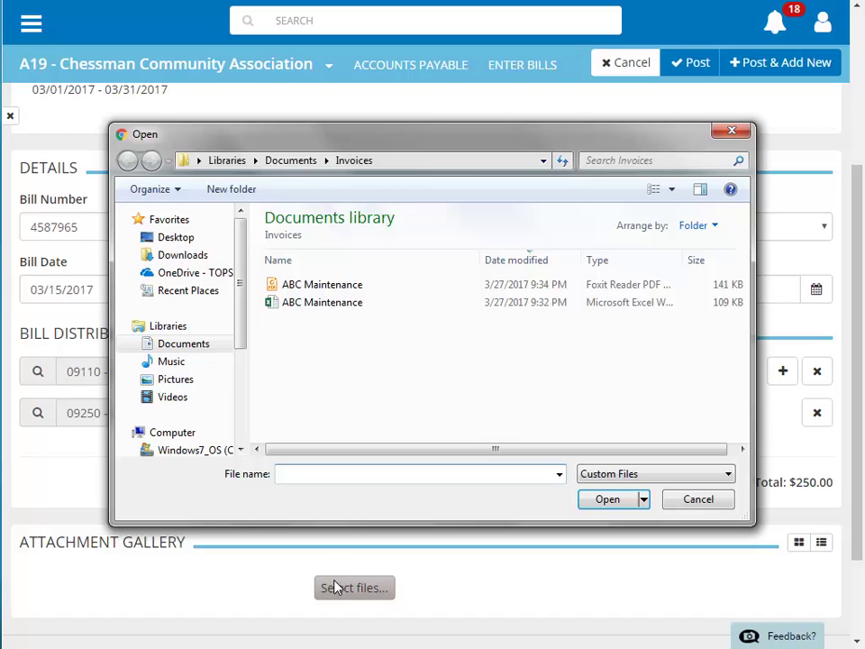
left_click(308, 287)
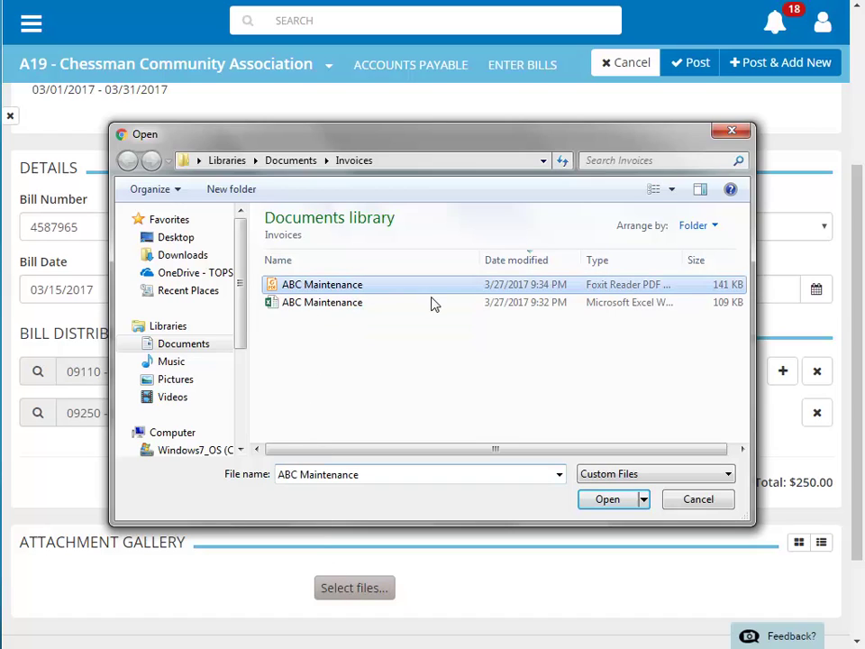
left_click(606, 499)
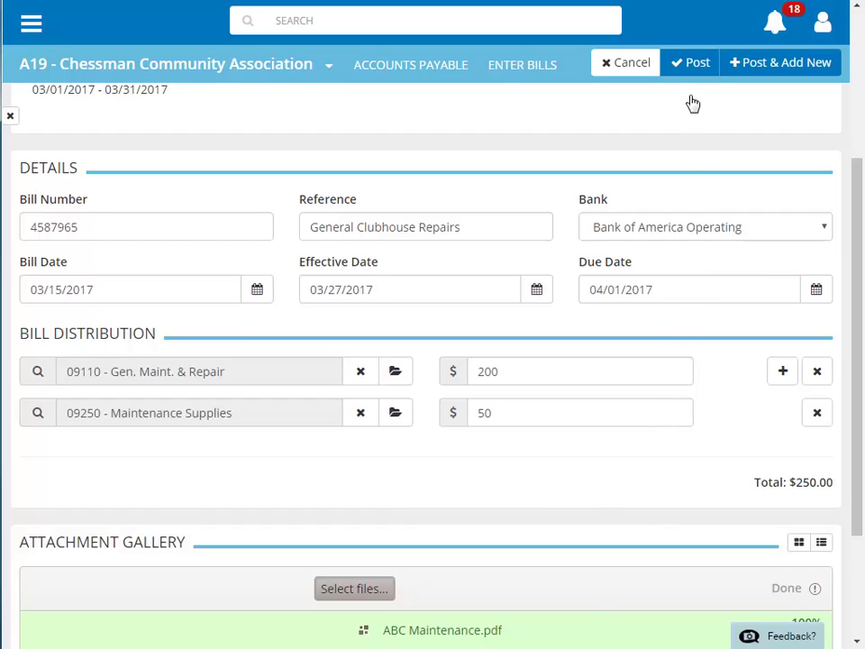
- Post the bill, saving it as Bill #1552, and review its Actions list
left_click(689, 63)
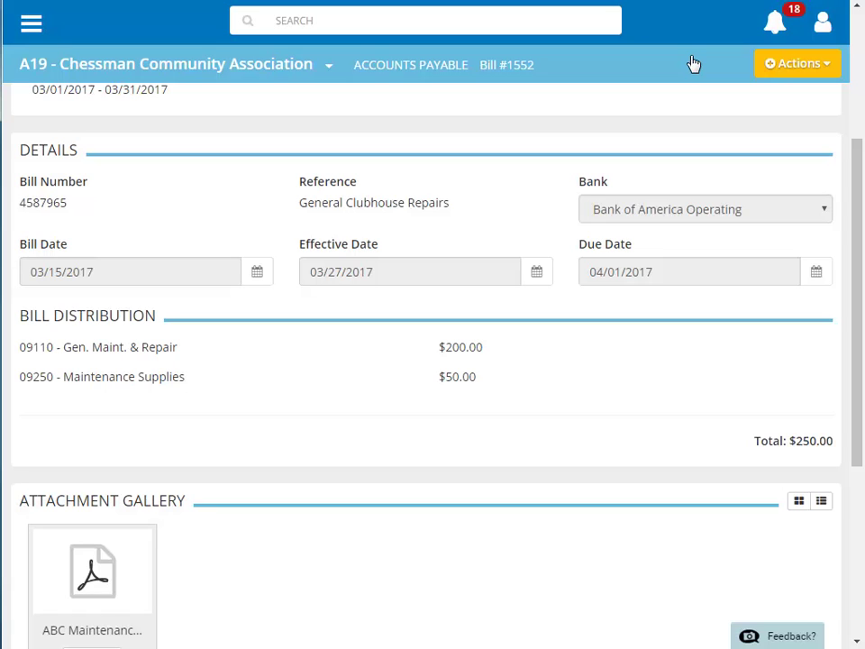
left_click(805, 70)
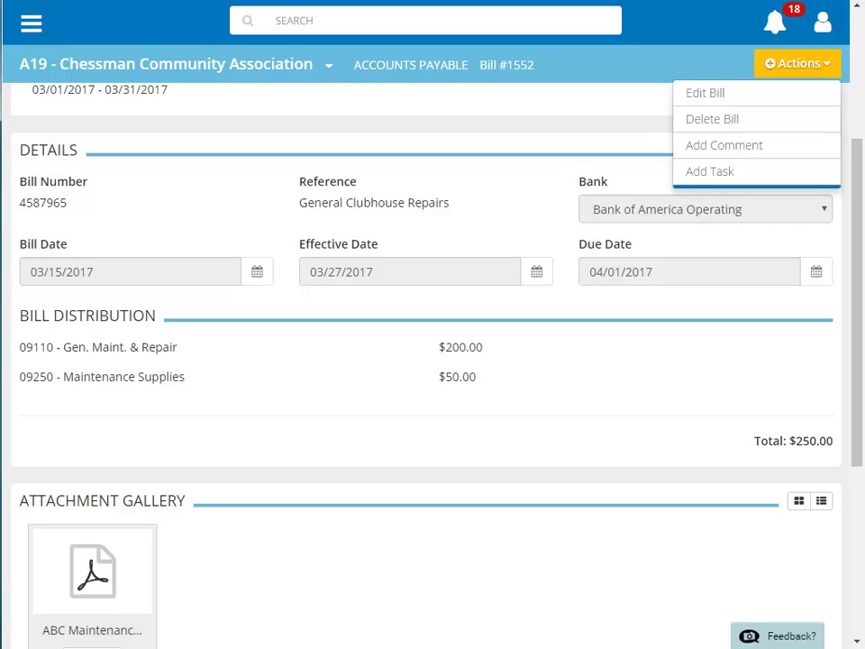
left_click(814, 71)
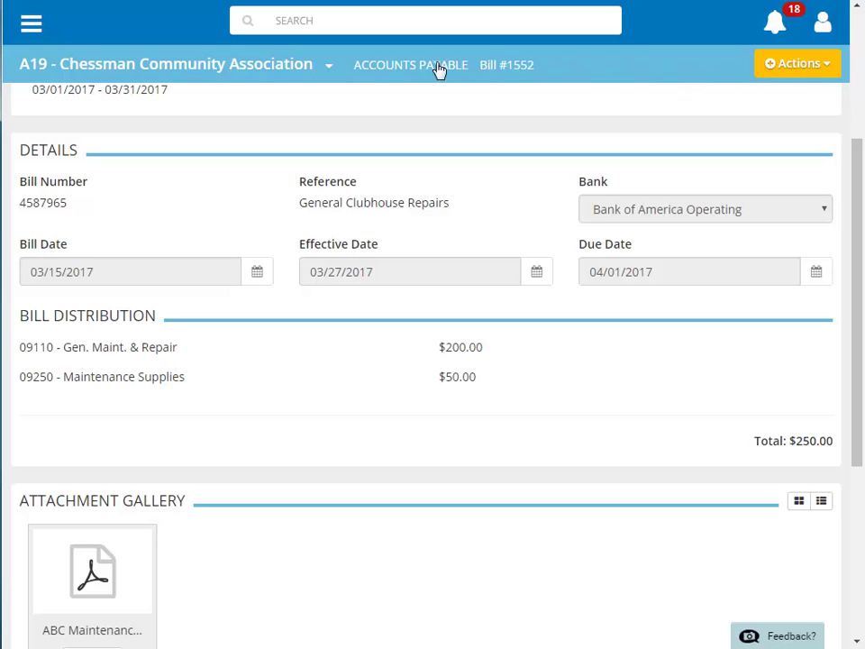
- Go to Accounts Payable > Activity from the main navigation menu
left_click(32, 27)
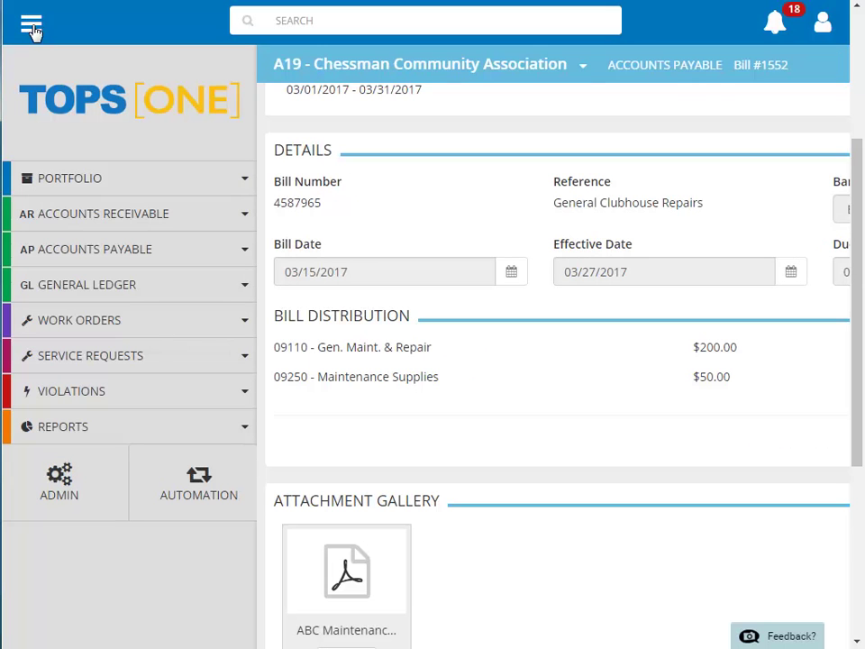
left_click(94, 250)
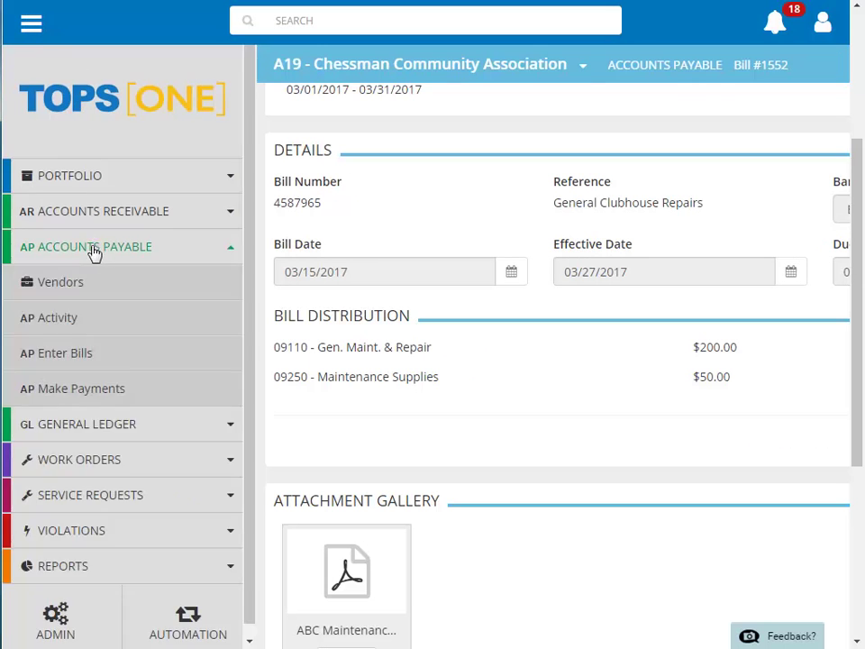
left_click(50, 326)
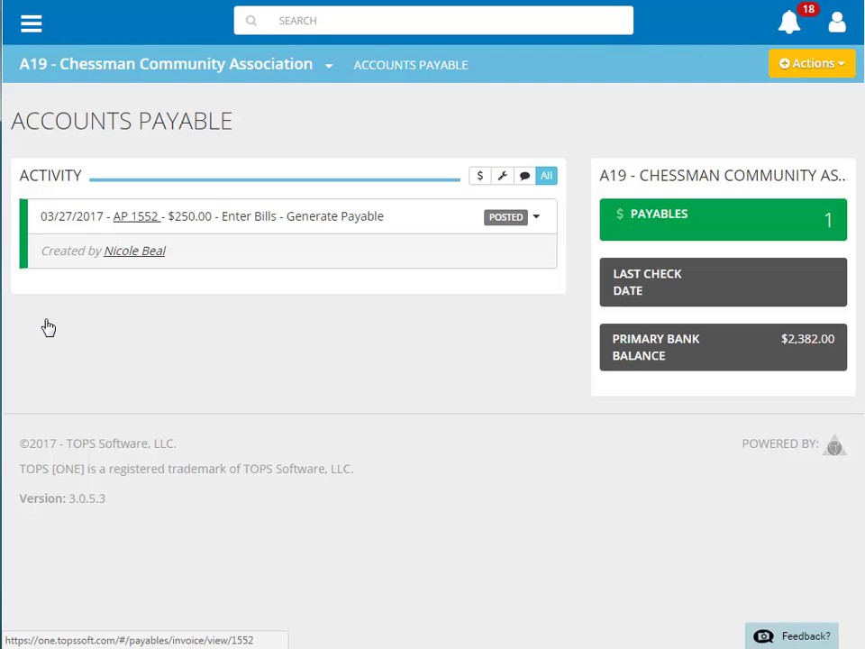
- Open the AP 1552 entry from the activity list and review its Actions list
left_click(145, 220)
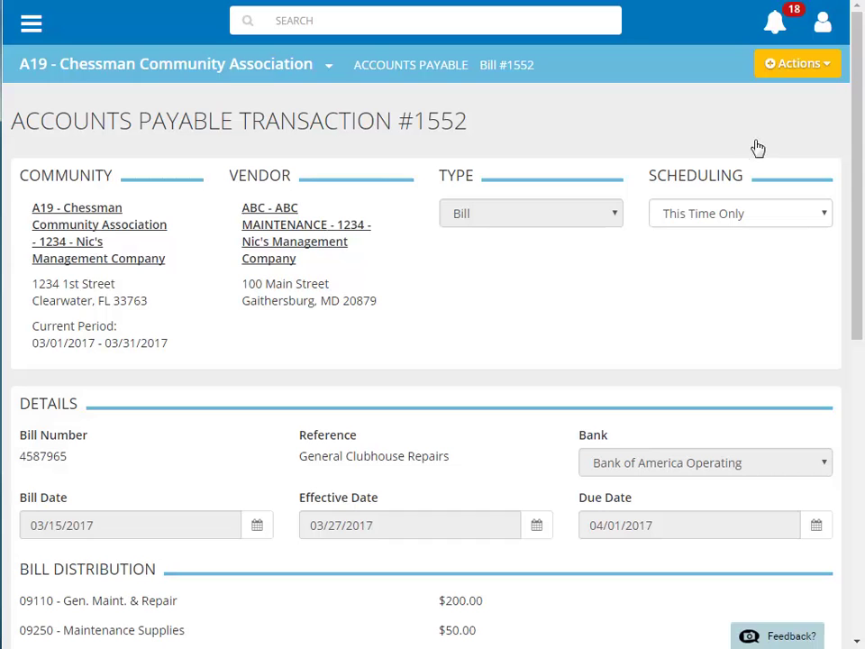
left_click(810, 77)
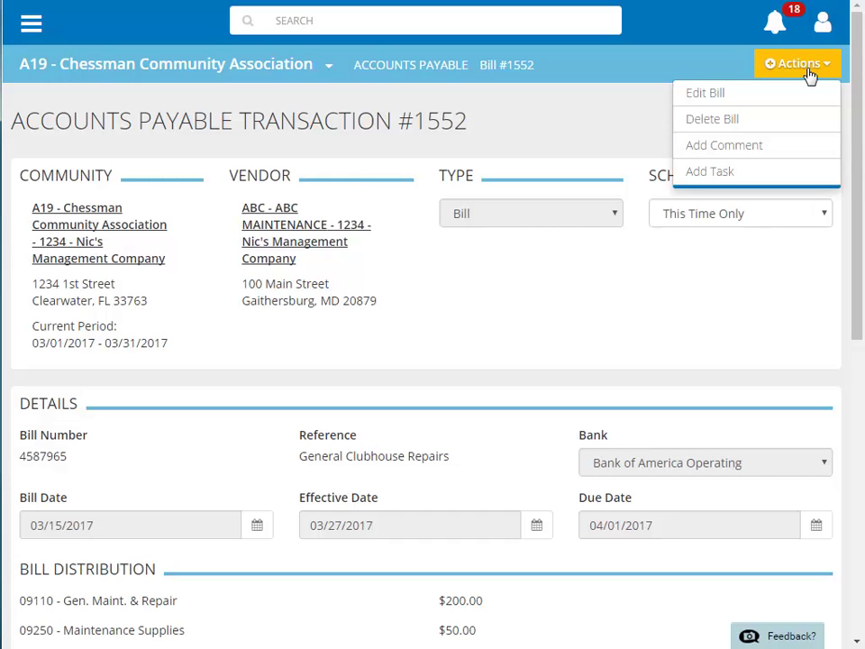
left_click(809, 77)
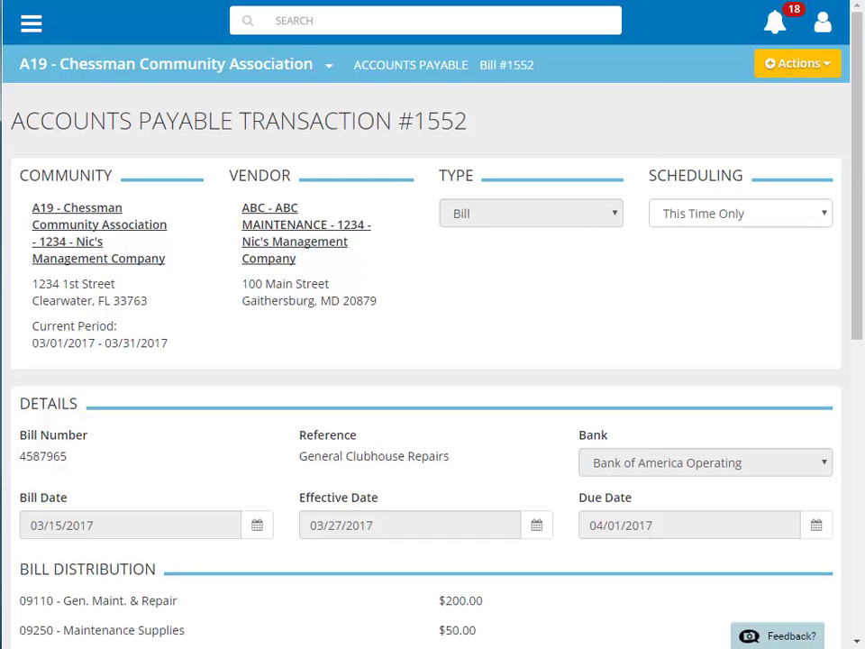